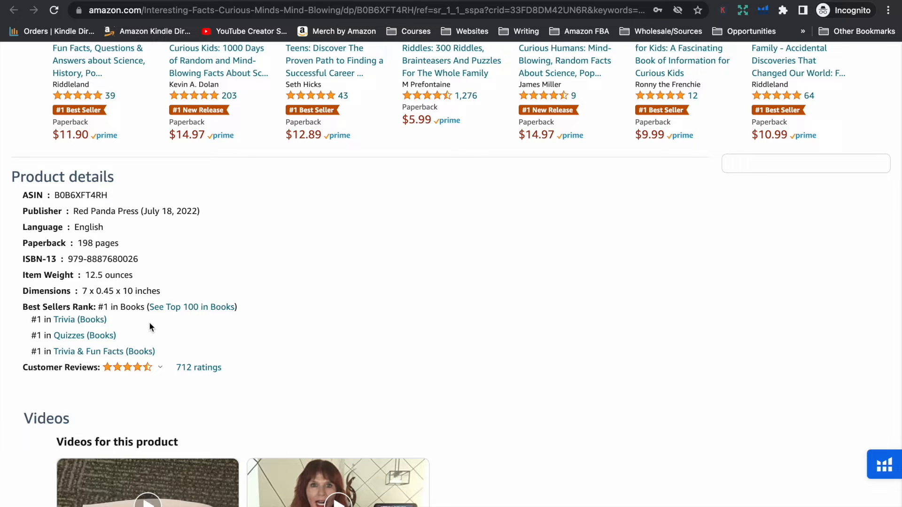
- Look over the book's product page, return to the puzzle books search results, and examine the listed books' best-seller ranks
scroll(150, 323, up, 2)
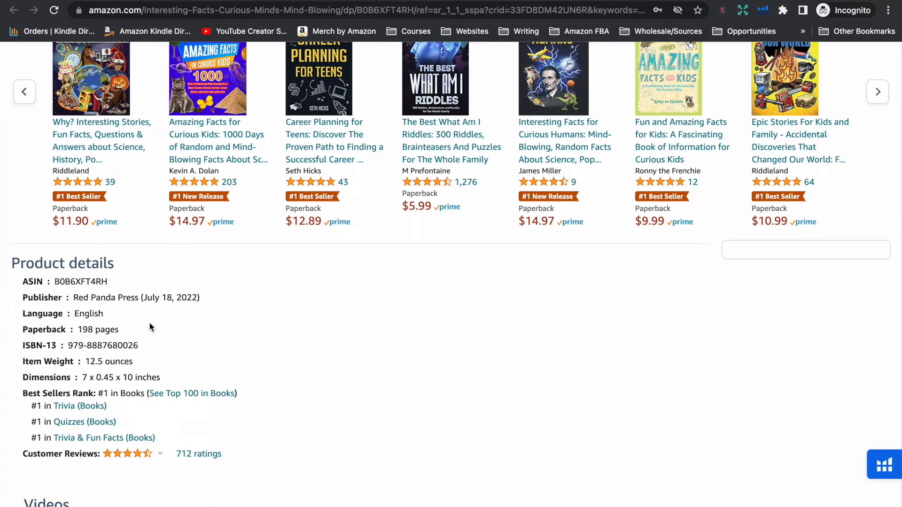
scroll(151, 327, up, 20)
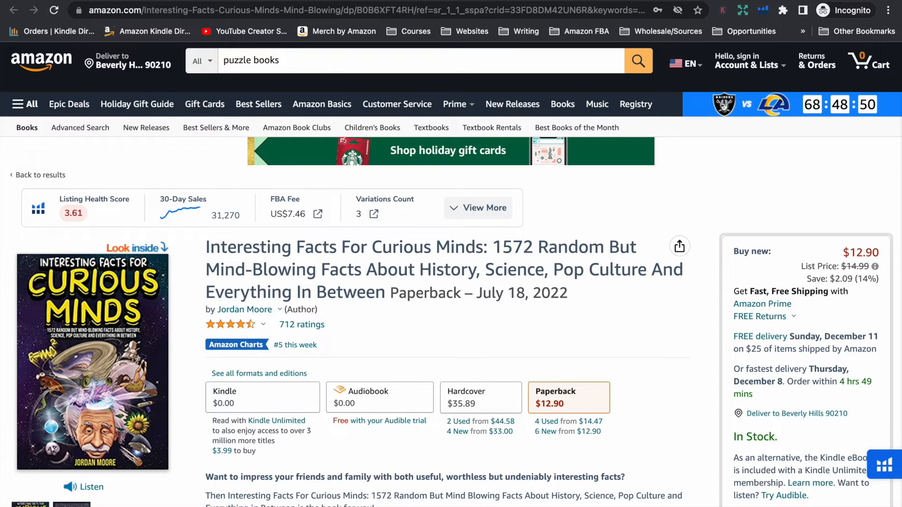
click(188, 1)
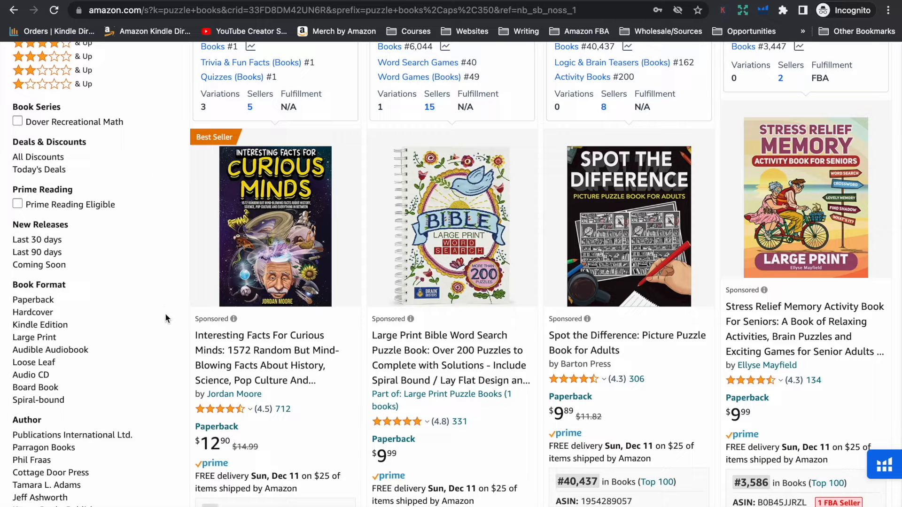
scroll(165, 316, down, 3)
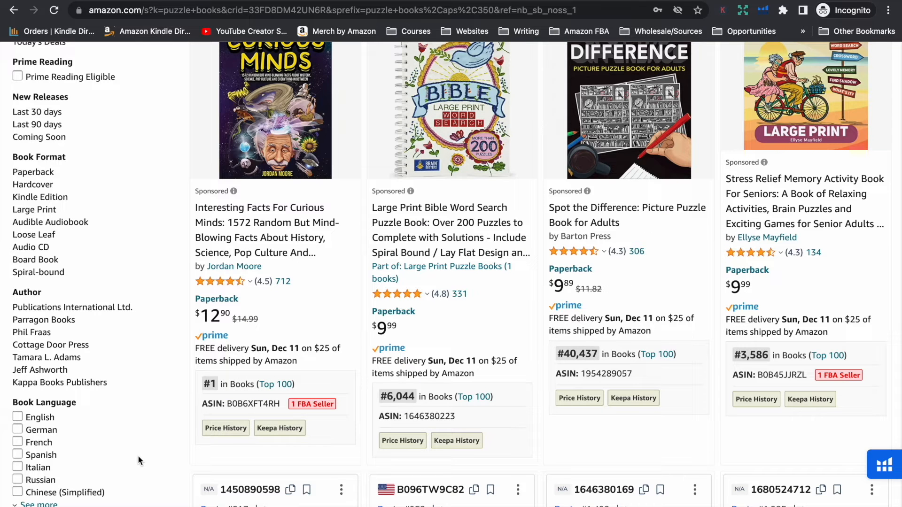
scroll(137, 455, down, 2)
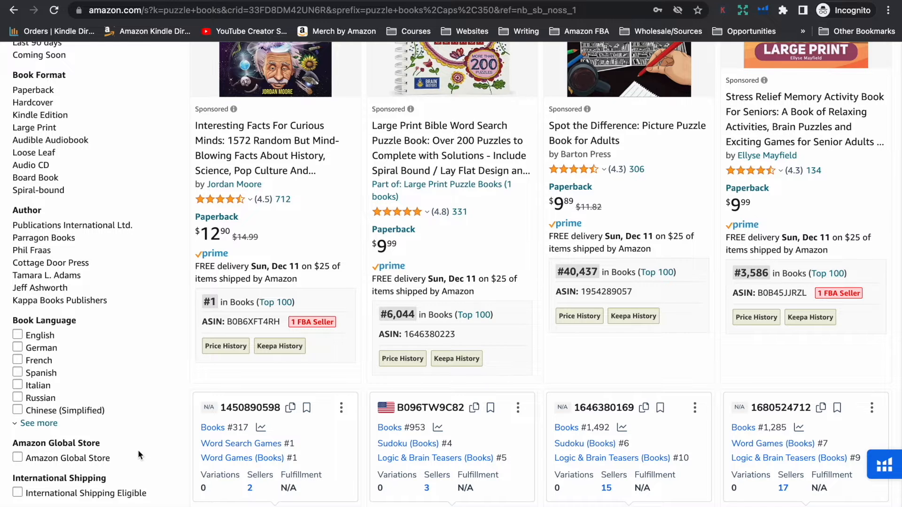
scroll(832, 390, down, 9)
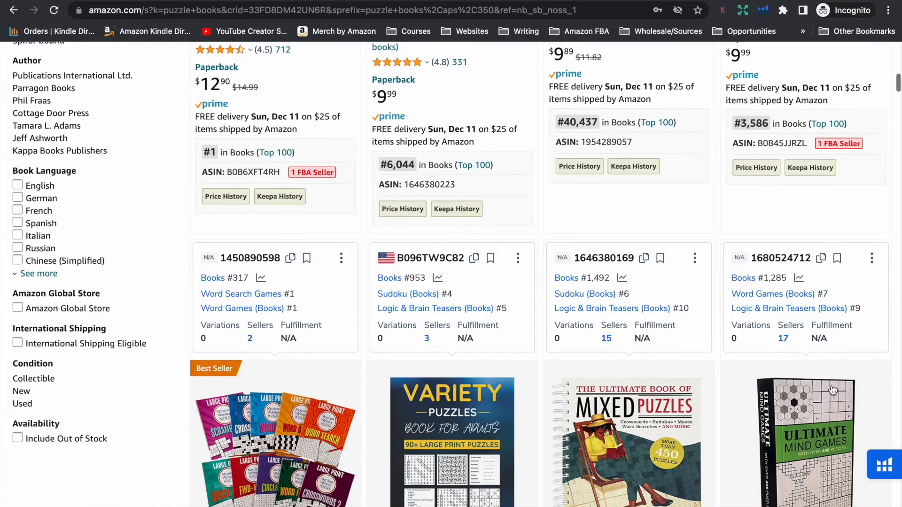
scroll(833, 390, down, 10)
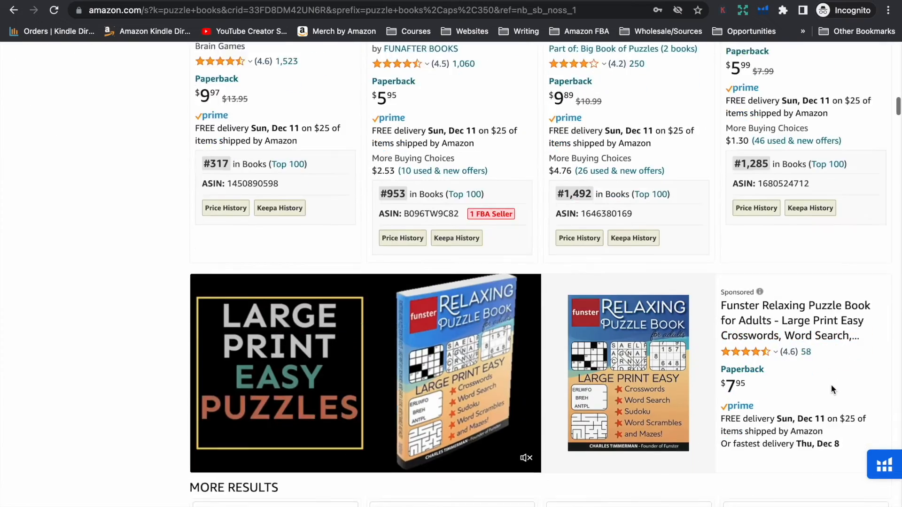
scroll(832, 381, down, 5)
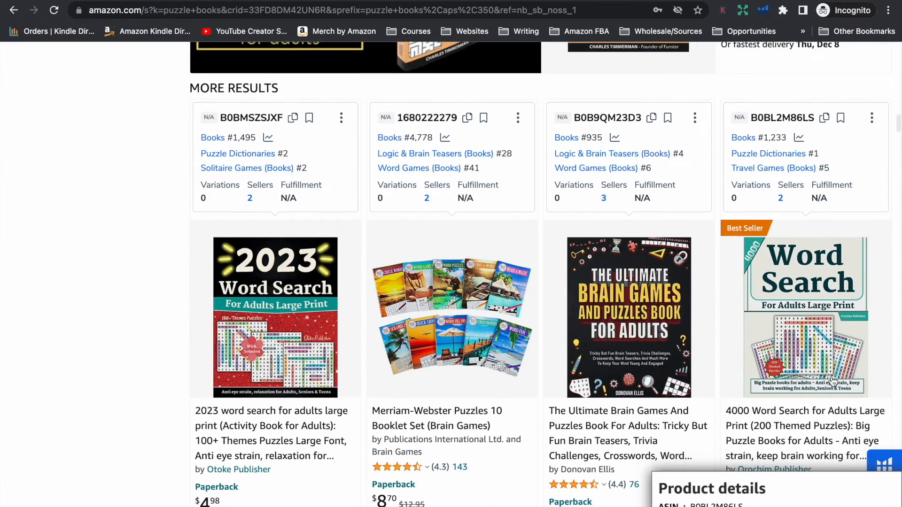
scroll(832, 357, down, 5)
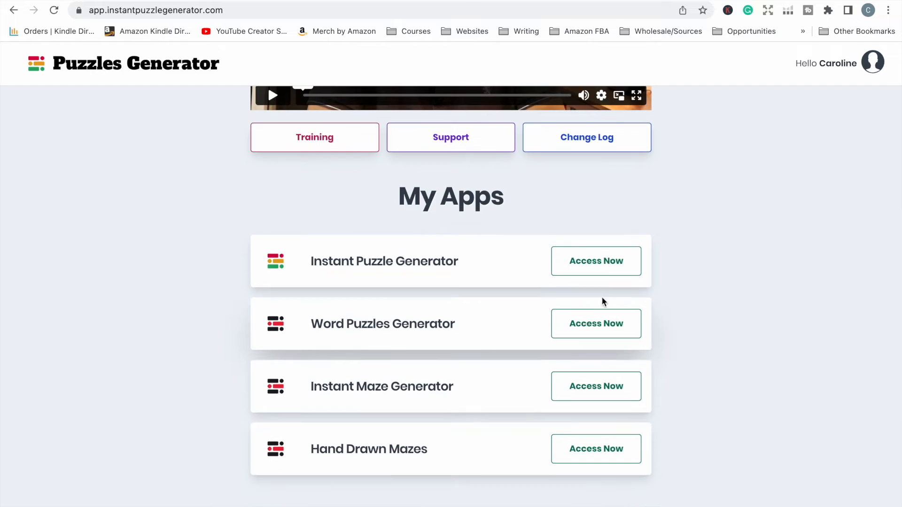
- In Puzzles Generator, create a word search puzzle titled Test with Instant Puzzle Generator and open it for editing
click(602, 260)
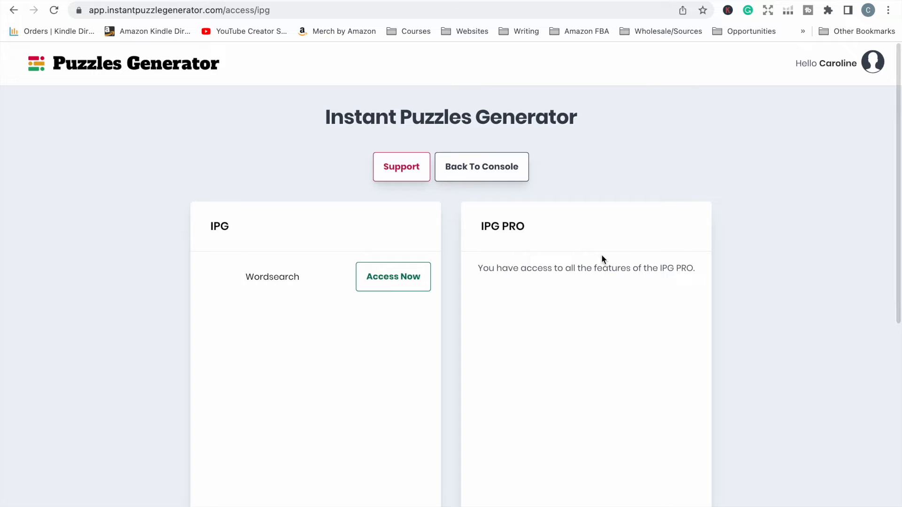
click(386, 282)
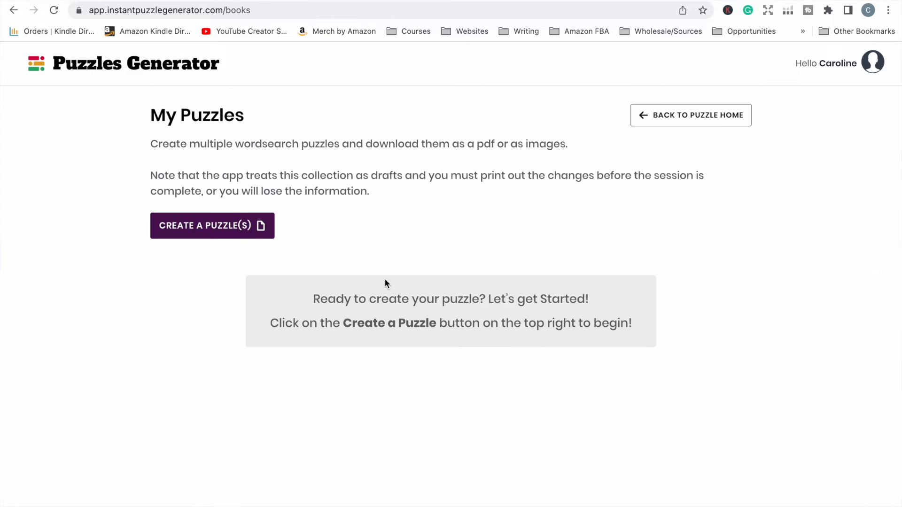
click(222, 228)
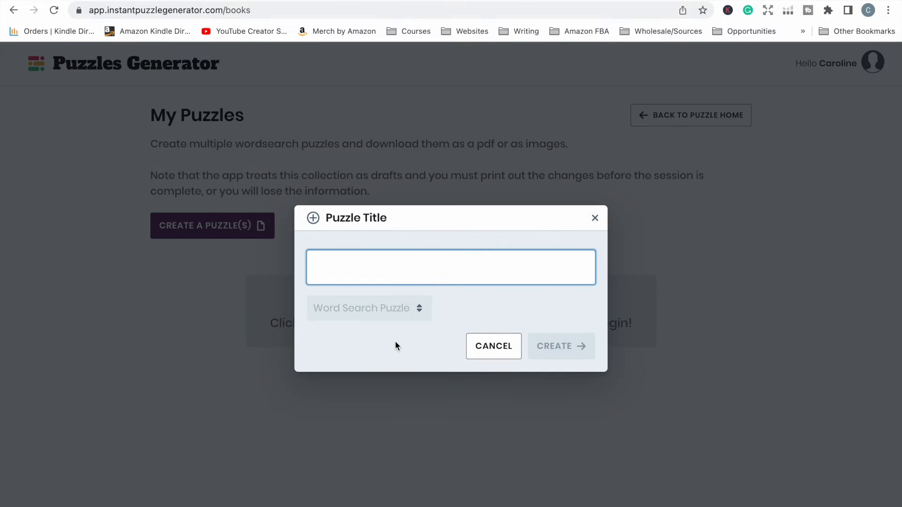
text(Test)
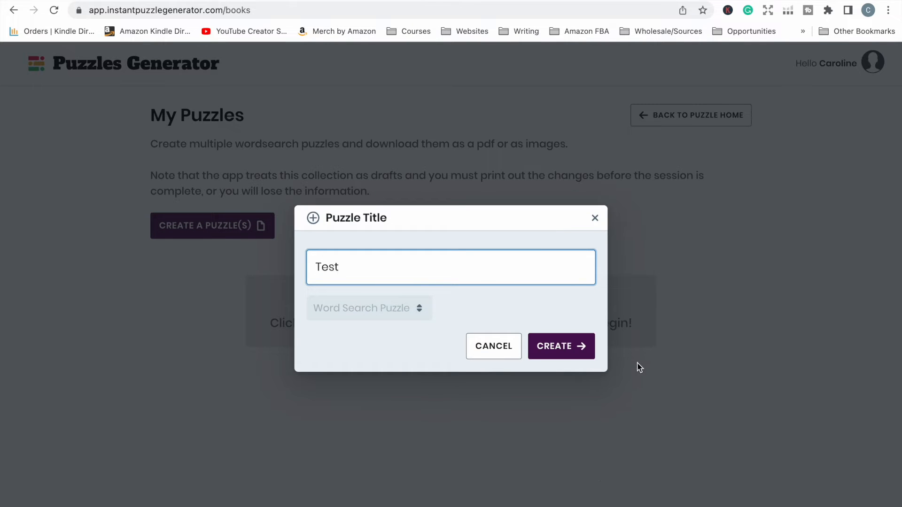
click(577, 350)
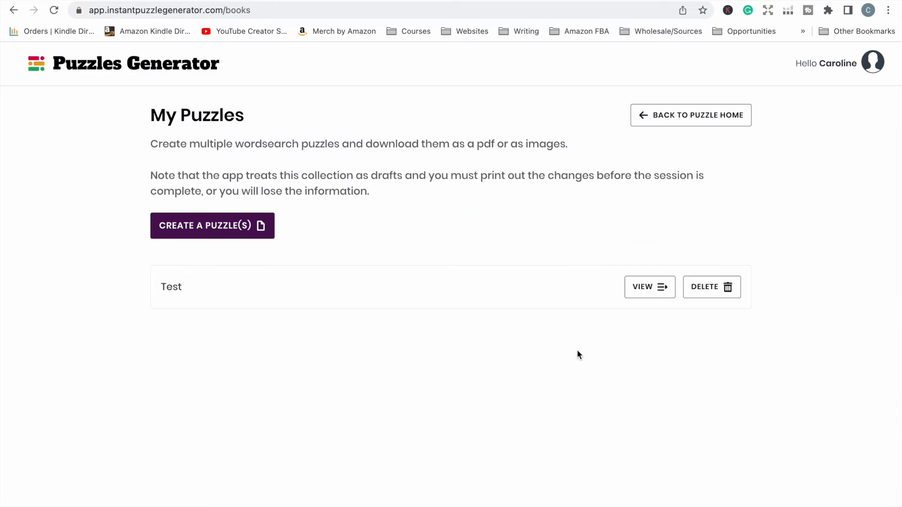
click(660, 288)
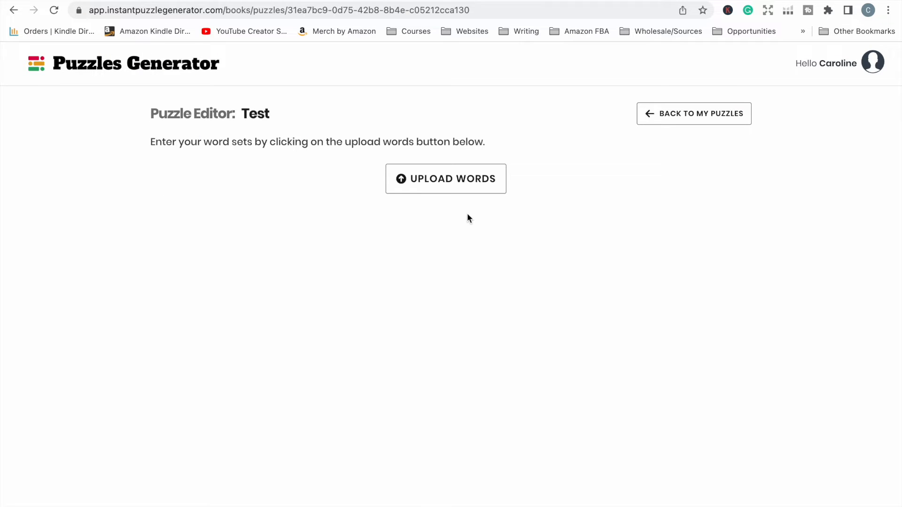
- Upload a word set file to the Test word search and review the generated puzzles
click(436, 177)
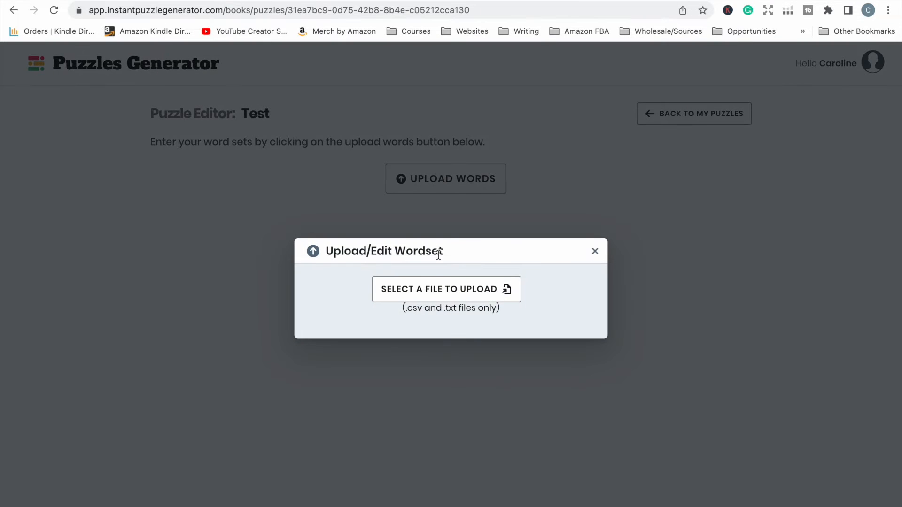
click(437, 289)
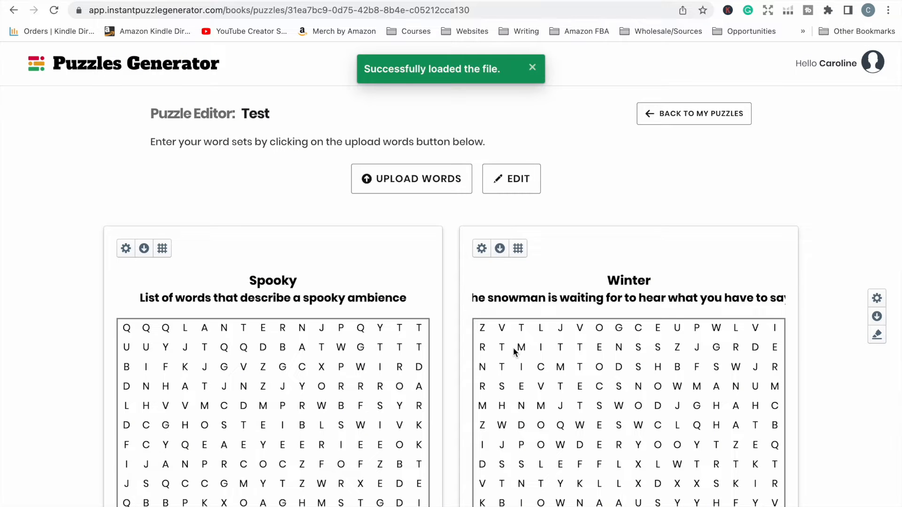
scroll(515, 352, down, 1)
scroll(514, 351, down, 5)
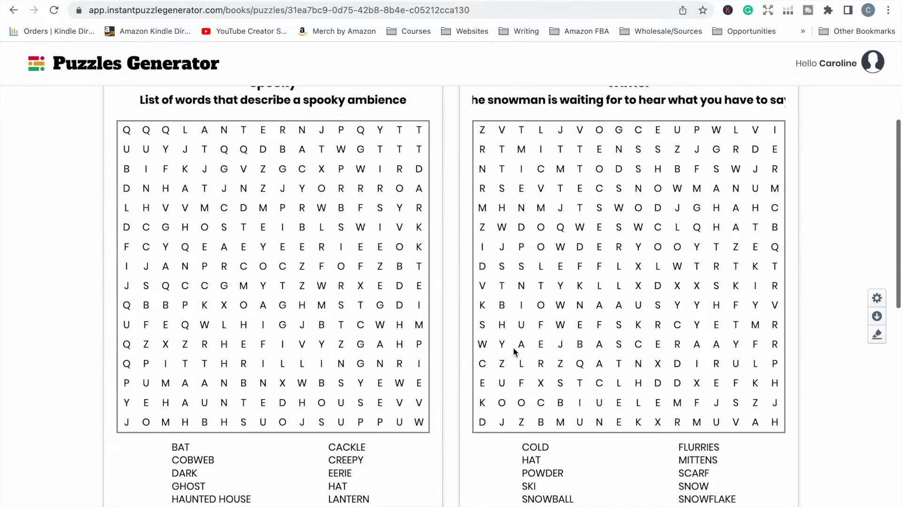
scroll(513, 348, down, 9)
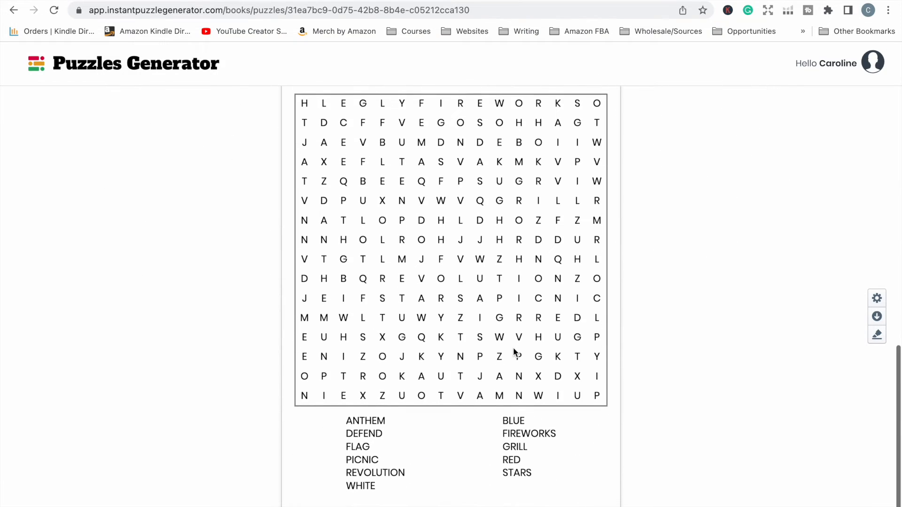
scroll(514, 351, up, 9)
scroll(513, 347, up, 7)
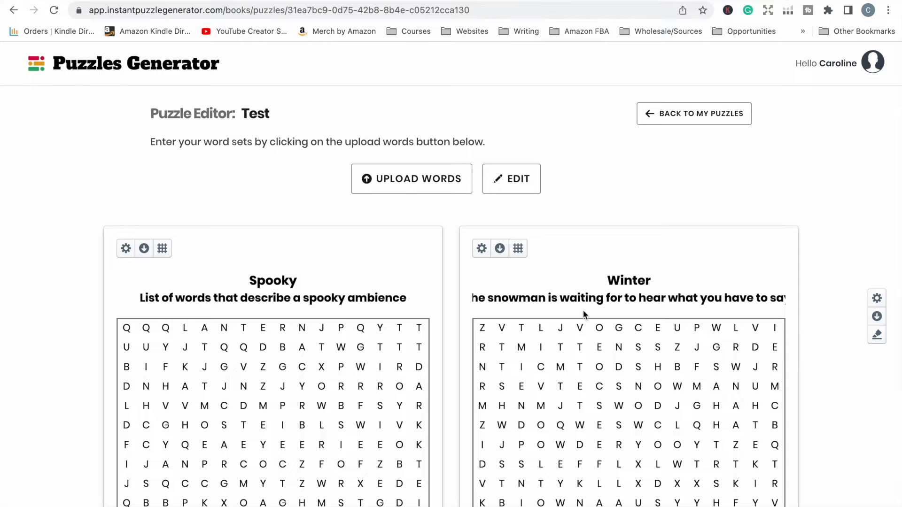
- Download all the word search puzzles as a PDF
click(877, 316)
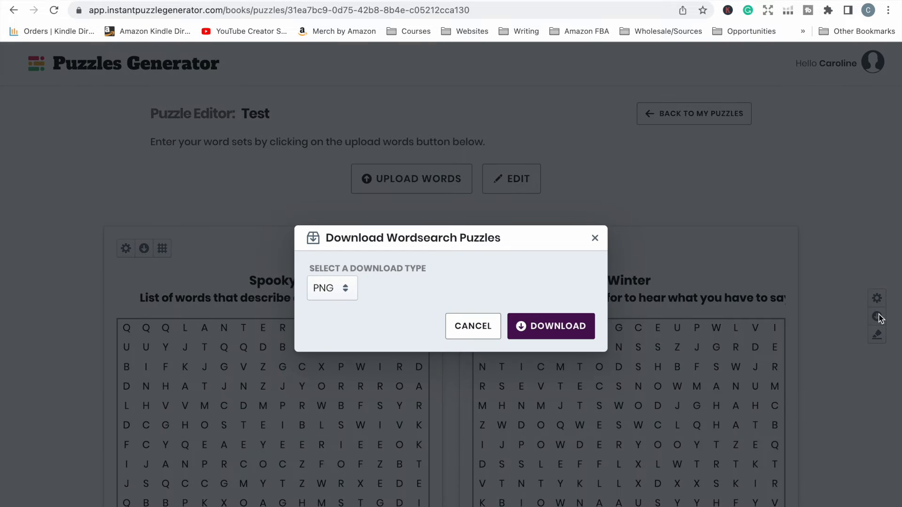
click(351, 289)
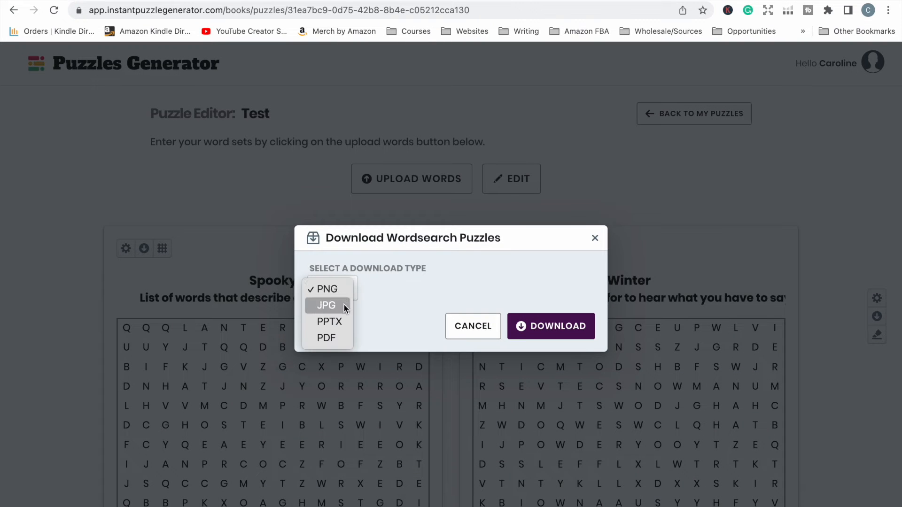
click(338, 335)
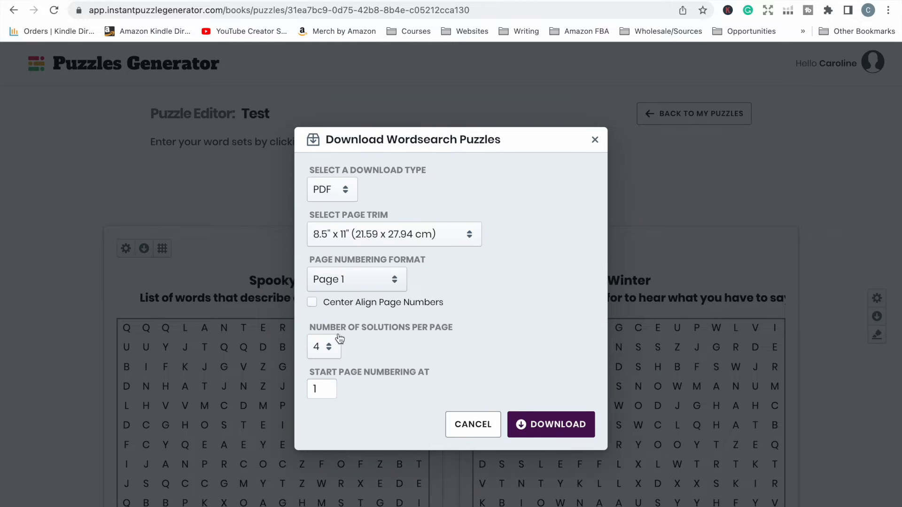
click(346, 190)
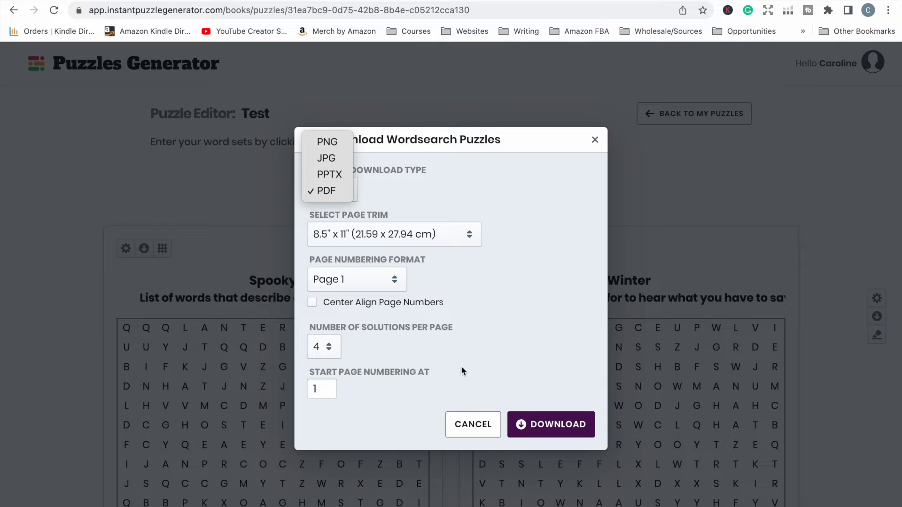
click(539, 369)
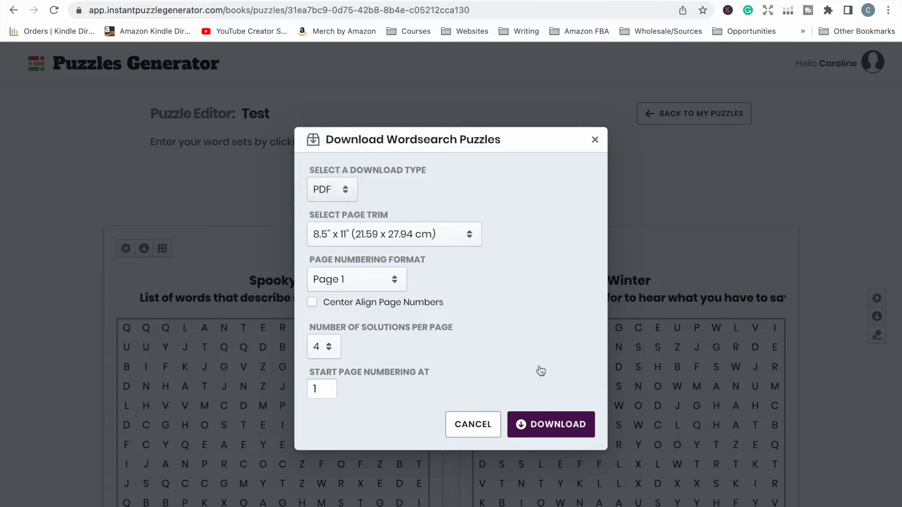
click(545, 434)
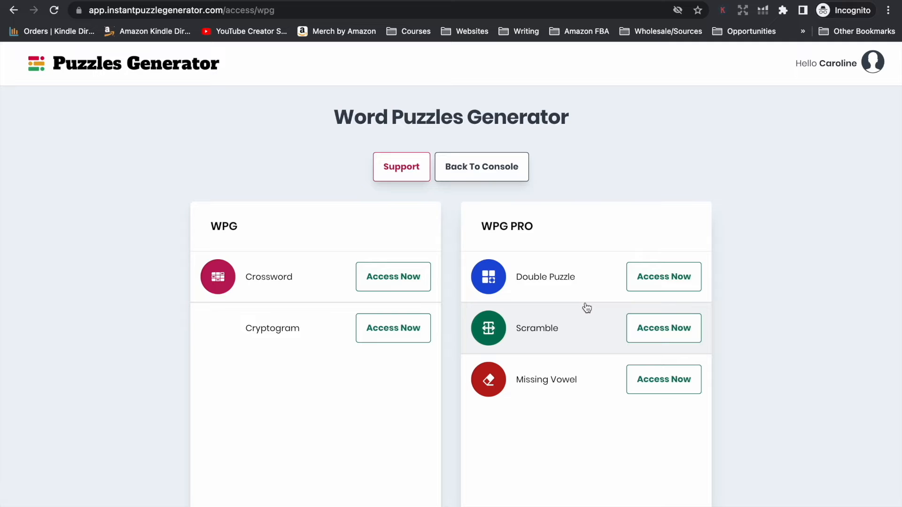
- Open the existing Test project under Double Puzzle and upload a word file to generate its puzzles
click(664, 277)
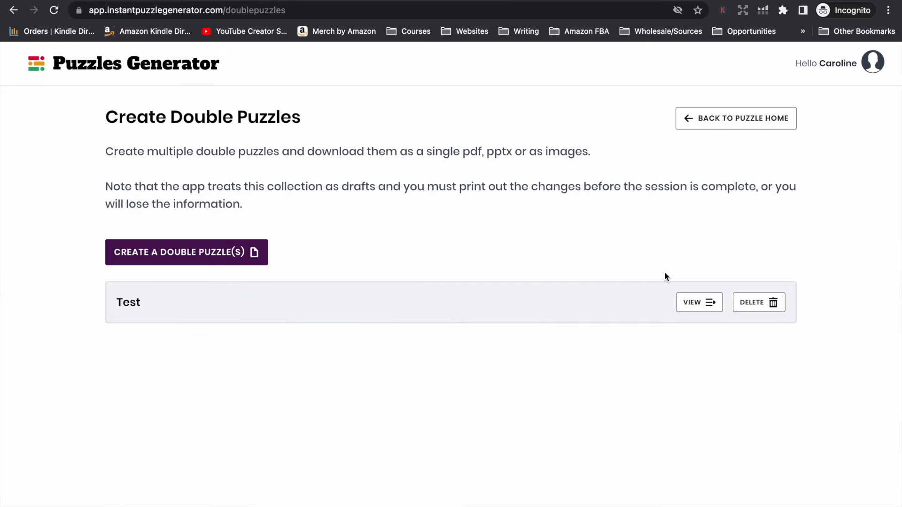
click(699, 303)
click(447, 209)
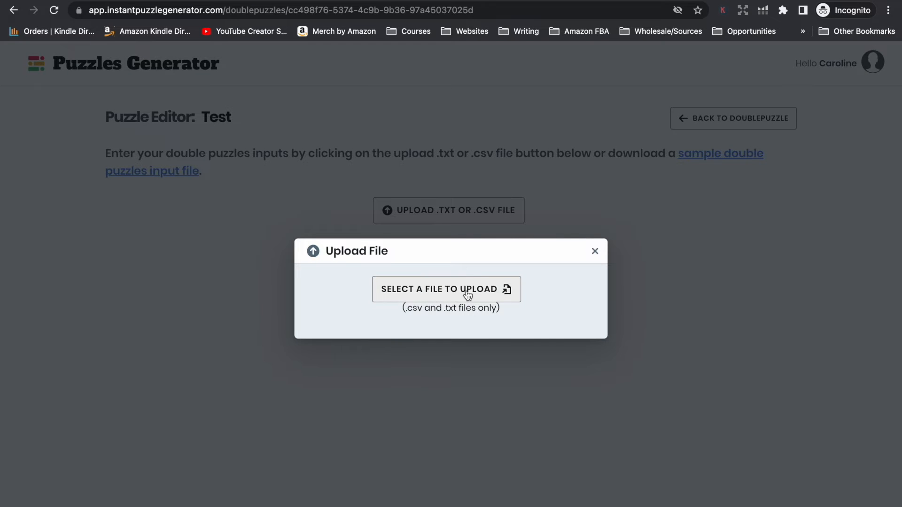
click(467, 295)
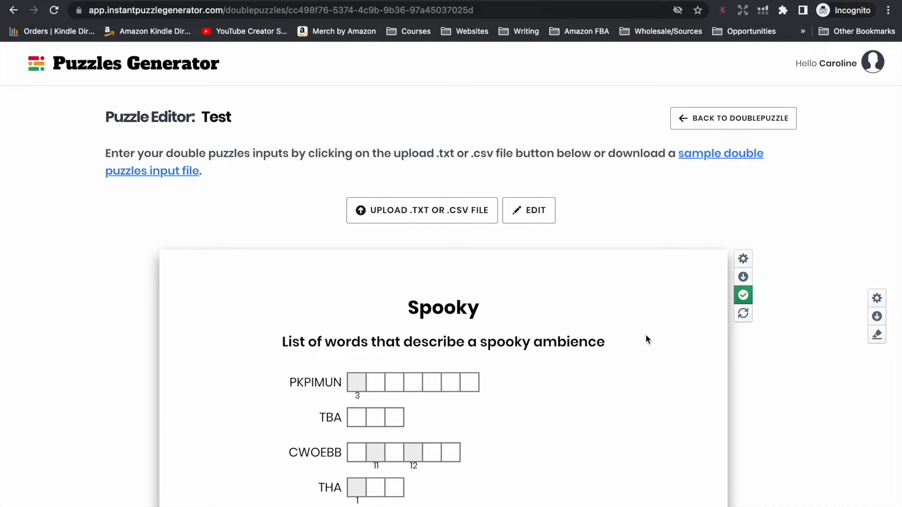
- Examine the Spooky double puzzle's scrambled words, numbered letter boxes and final phrase, plus the start of the Winter puzzle
scroll(646, 335, down, 3)
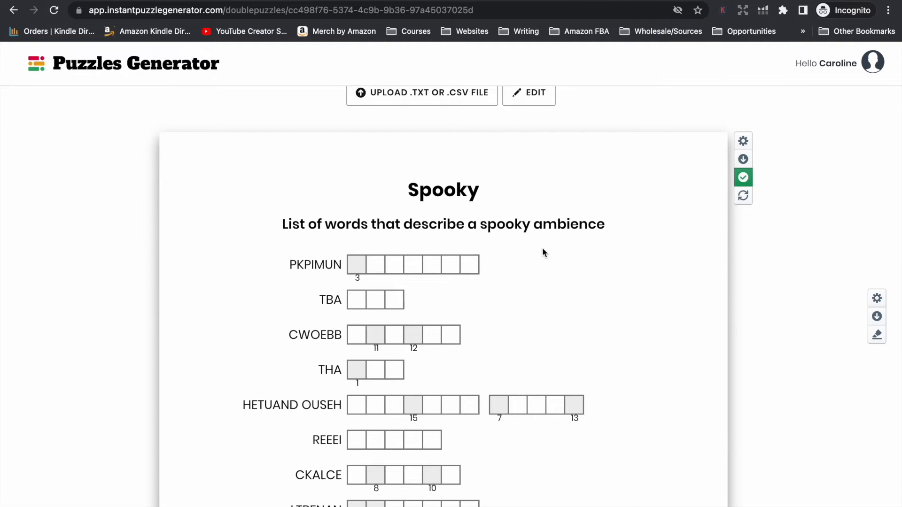
scroll(542, 250, down, 2)
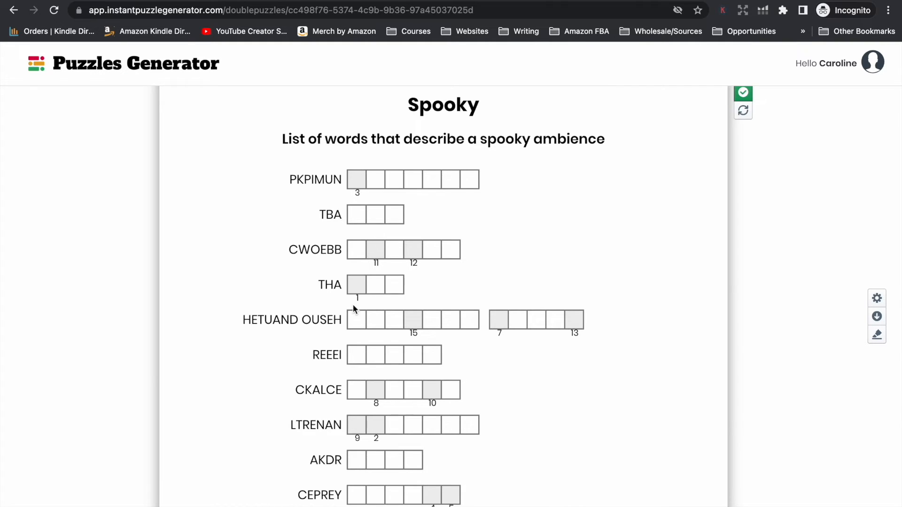
scroll(354, 304, down, 3)
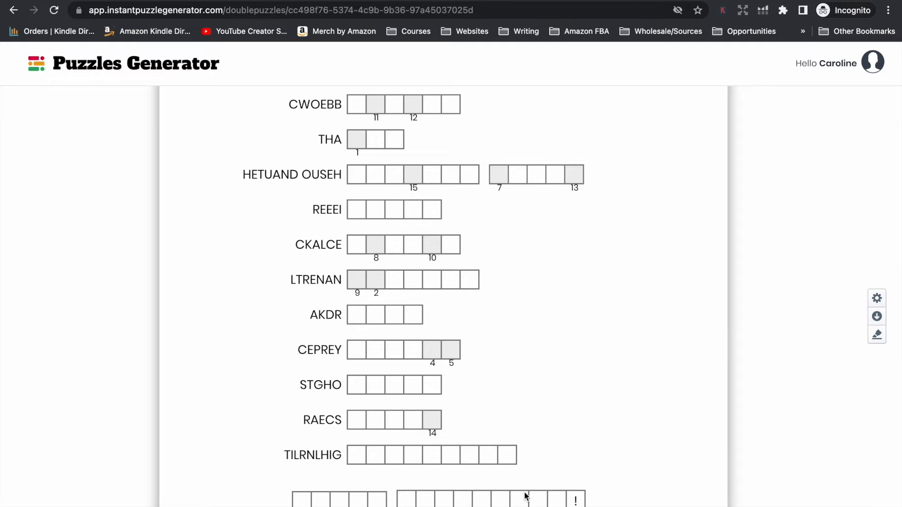
scroll(526, 495, down, 3)
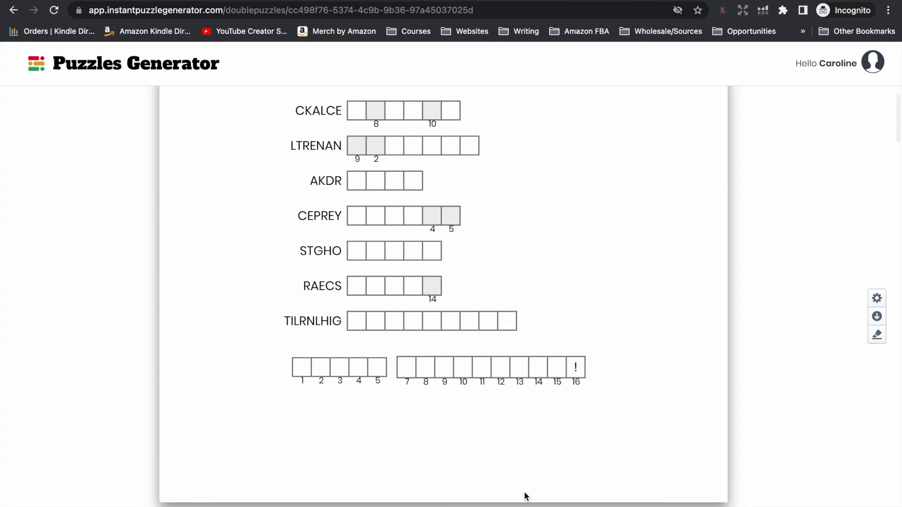
scroll(526, 495, up, 4)
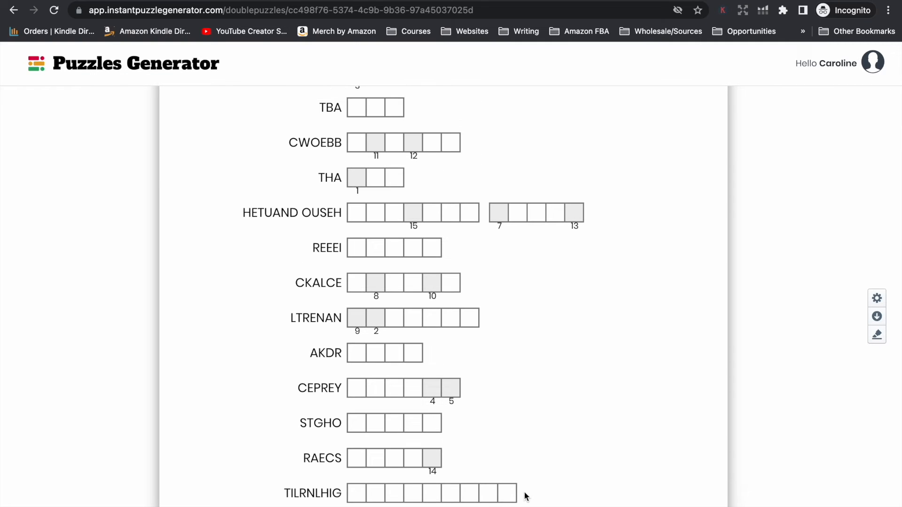
scroll(525, 496, up, 6)
scroll(526, 477, down, 20)
scroll(525, 476, down, 12)
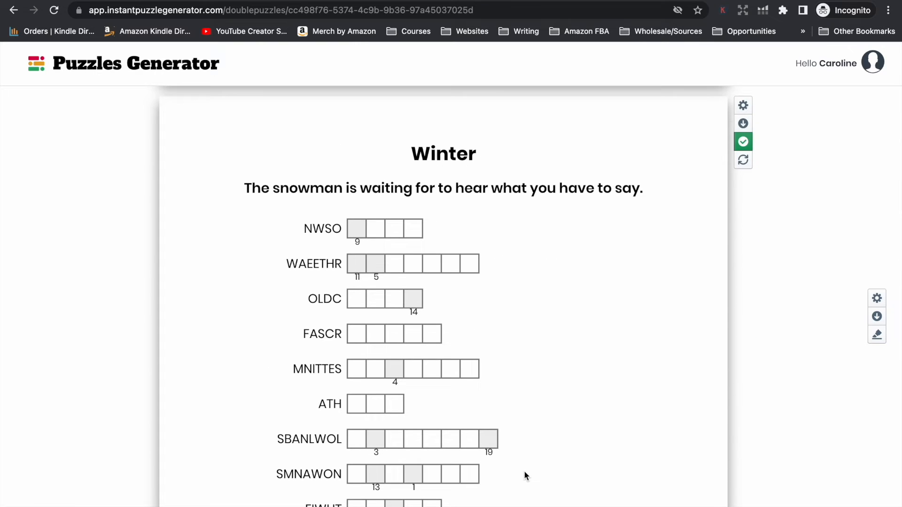
- Examine the Winter double puzzle's scrambled words and numbered boxes, plus the pages that follow it
scroll(524, 471, down, 3)
scroll(525, 463, up, 4)
scroll(526, 437, down, 15)
scroll(527, 413, down, 12)
scroll(526, 405, down, 9)
scroll(526, 400, up, 4)
scroll(527, 404, up, 20)
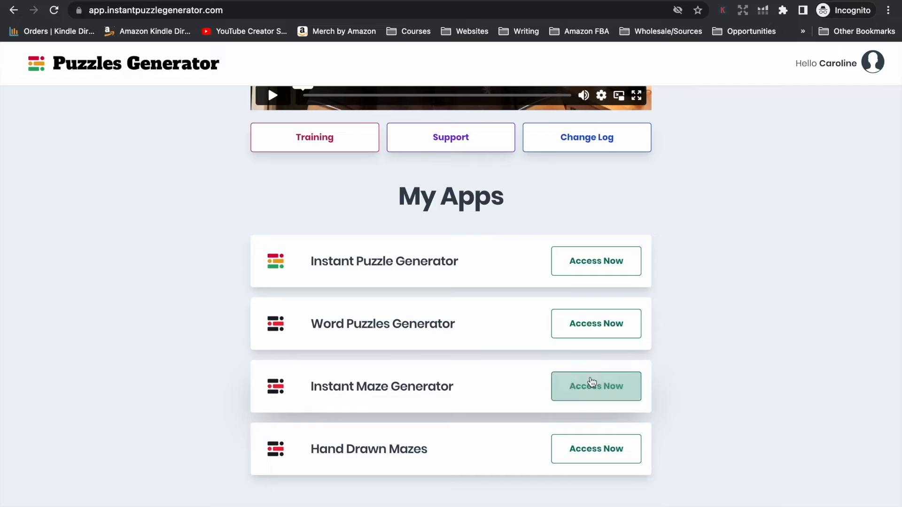
- Open the Instant Maze Generator, browse the available maze shapes, and add a square maze to page 1 of the Default Collection
click(592, 383)
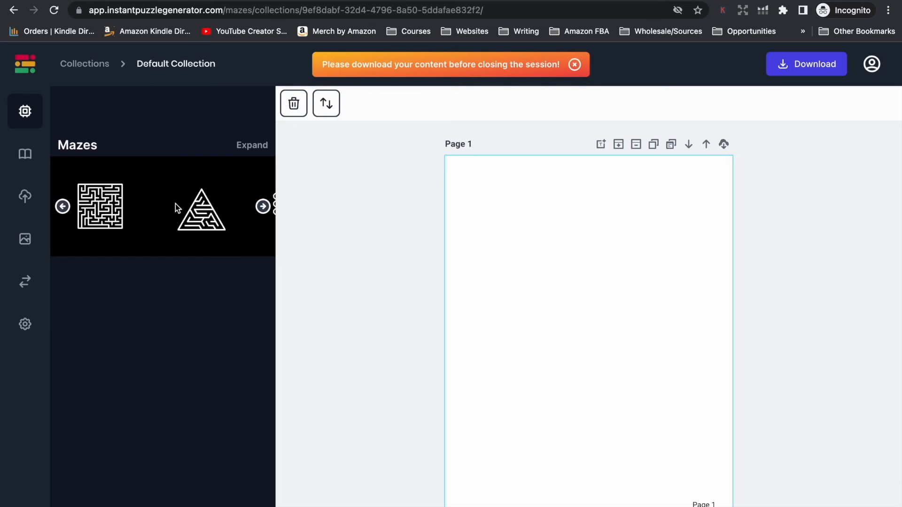
click(263, 206)
click(261, 208)
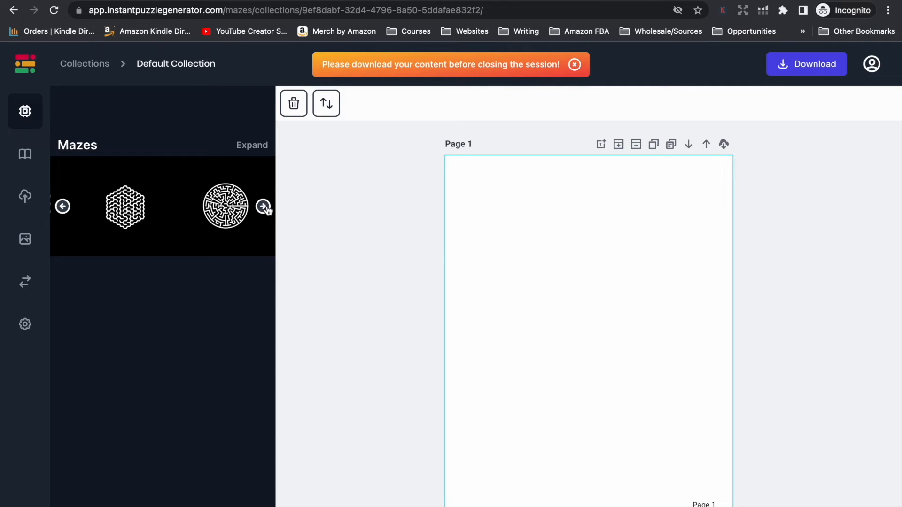
click(63, 208)
click(63, 207)
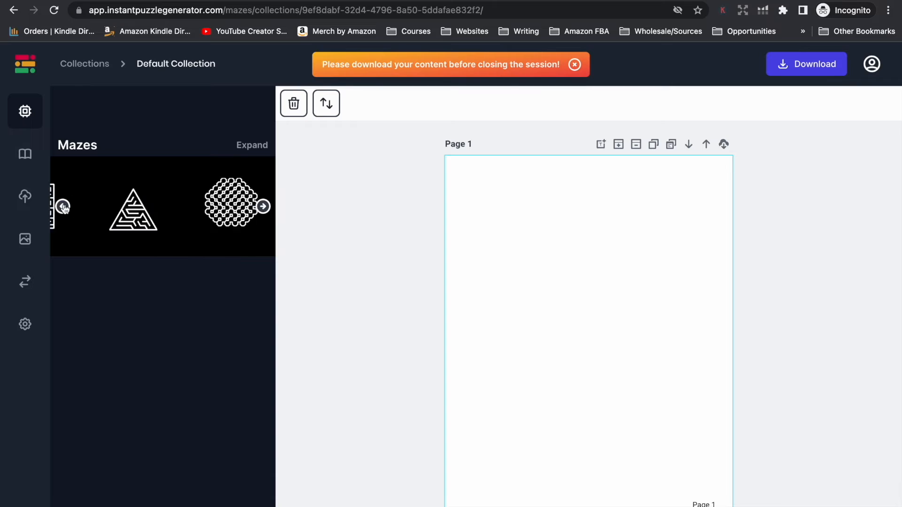
click(102, 213)
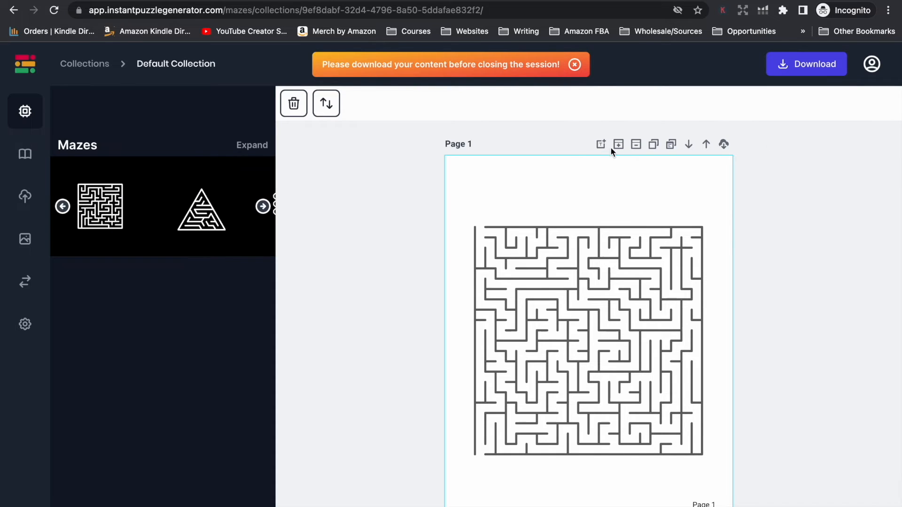
- Select the square maze to inspect its editing options, and look over the design elements and image upload area
click(631, 359)
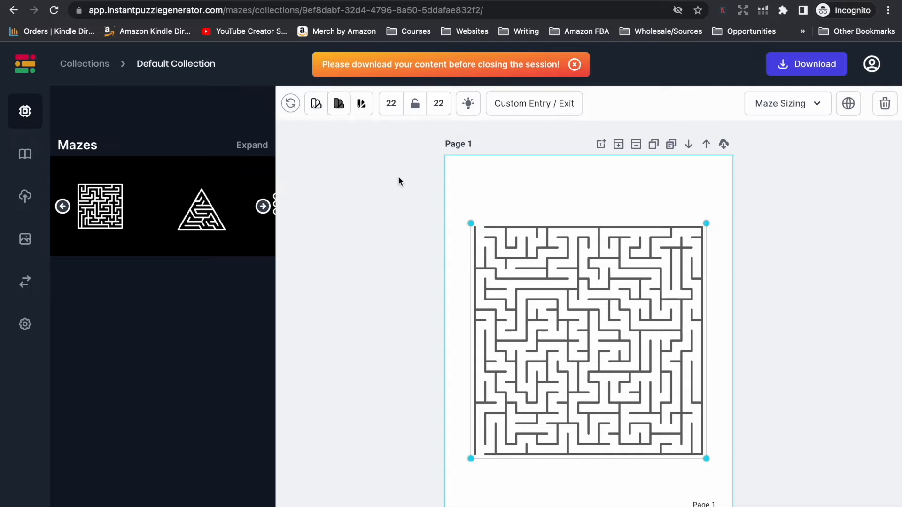
click(27, 239)
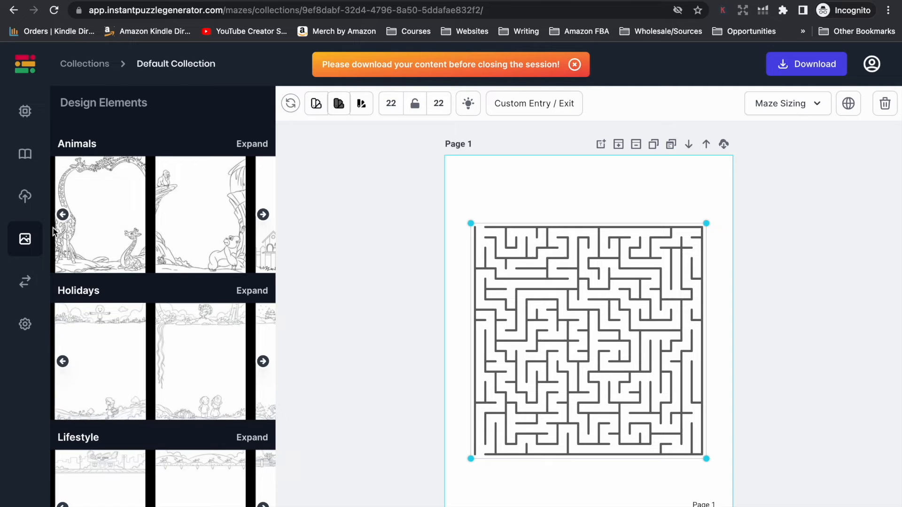
click(30, 198)
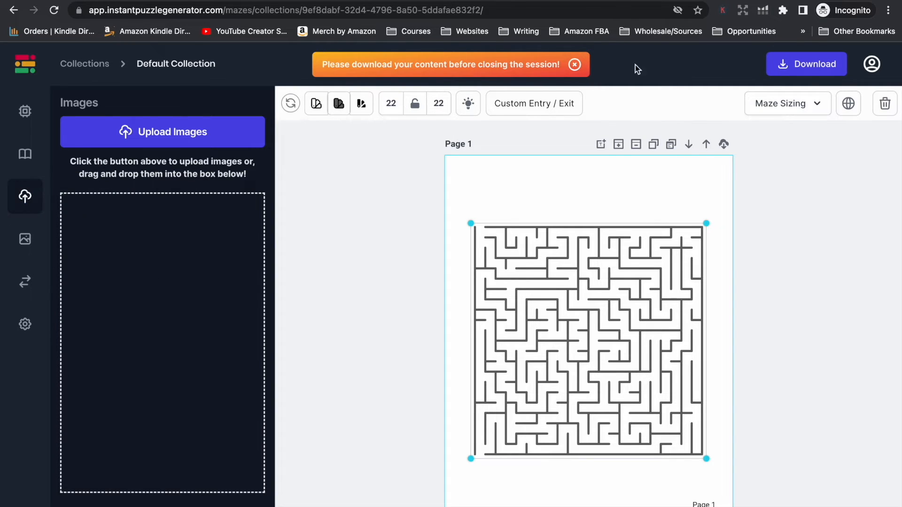
- Add the sea turtle border from the Birds design elements to page 1 and enlarge it to fill the page around the maze
click(26, 241)
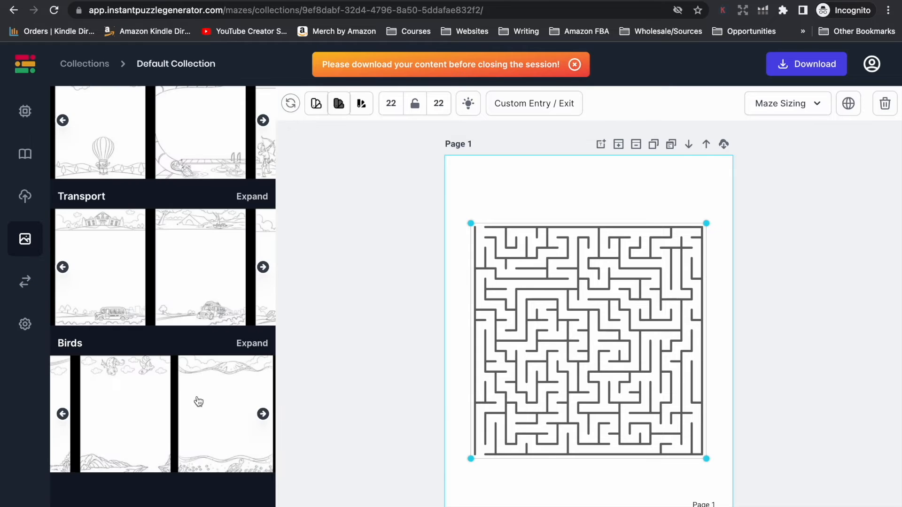
click(198, 401)
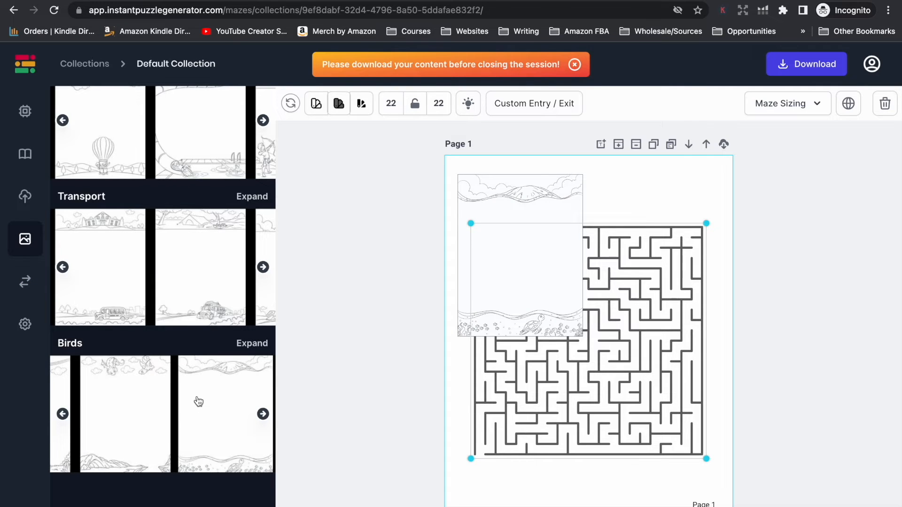
drag(506, 300, 493, 277)
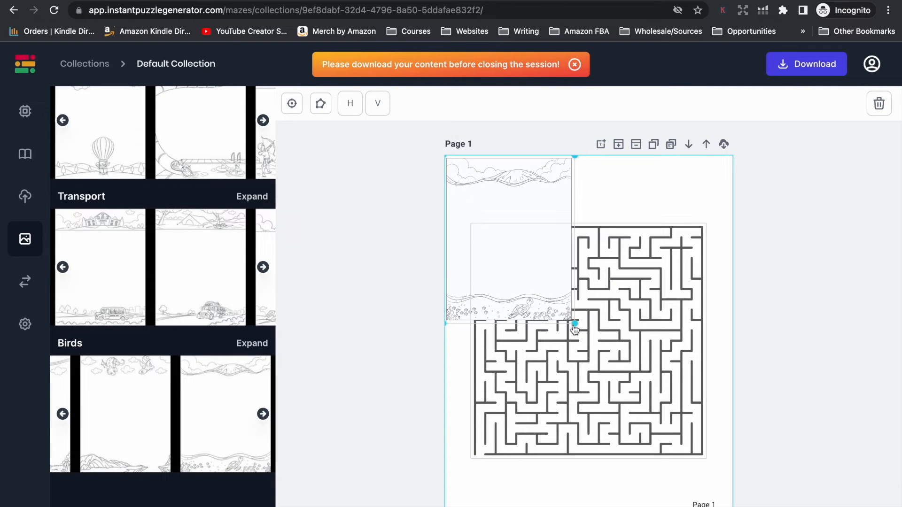
drag(575, 324, 733, 505)
click(763, 355)
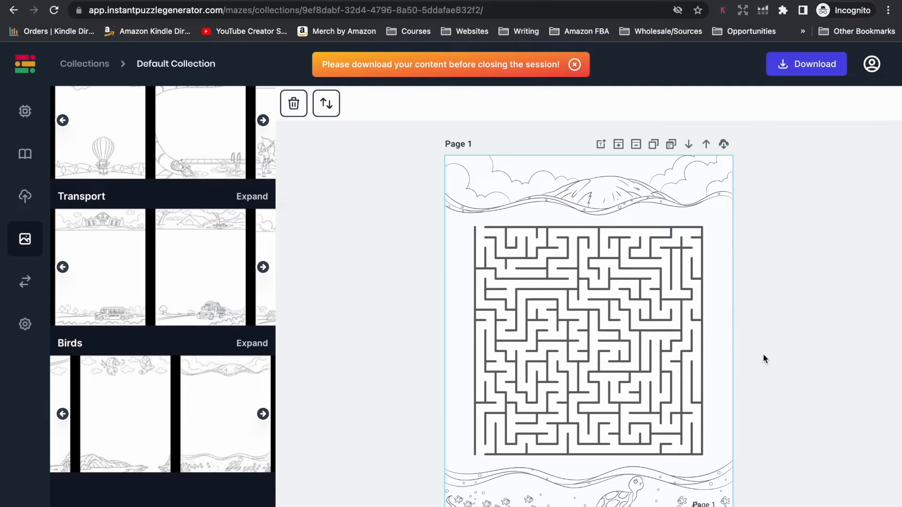
click(559, 328)
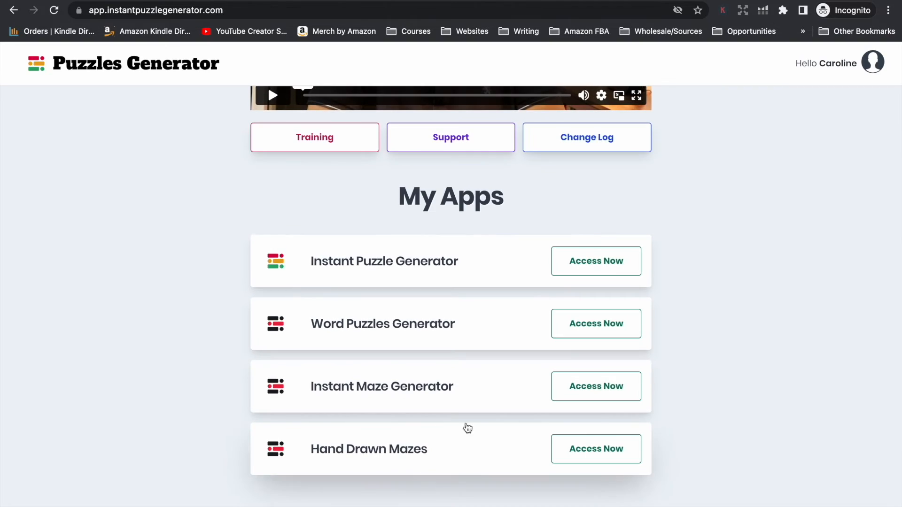
- Open the Default Collection through HDM Elite in Hand Drawn Mazes and browse the hand drawn maze templates from Maze Type 1 to 4
click(609, 447)
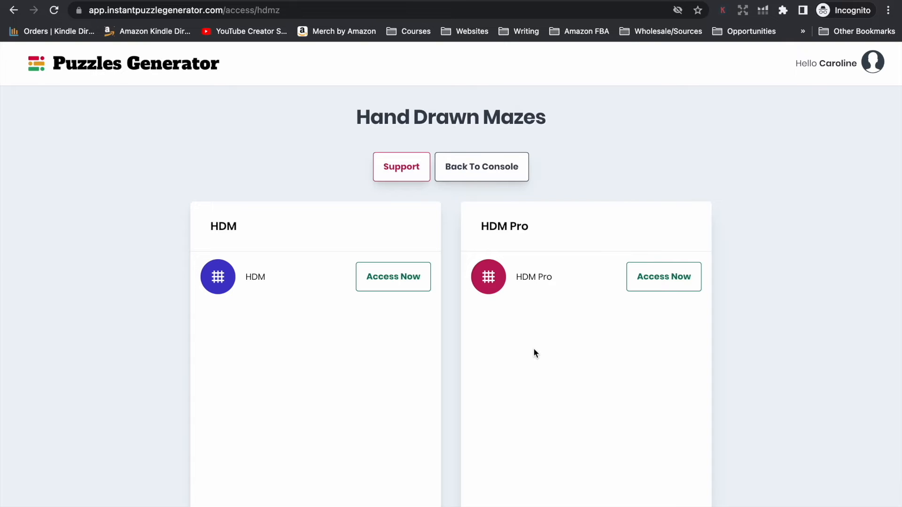
scroll(534, 347, down, 8)
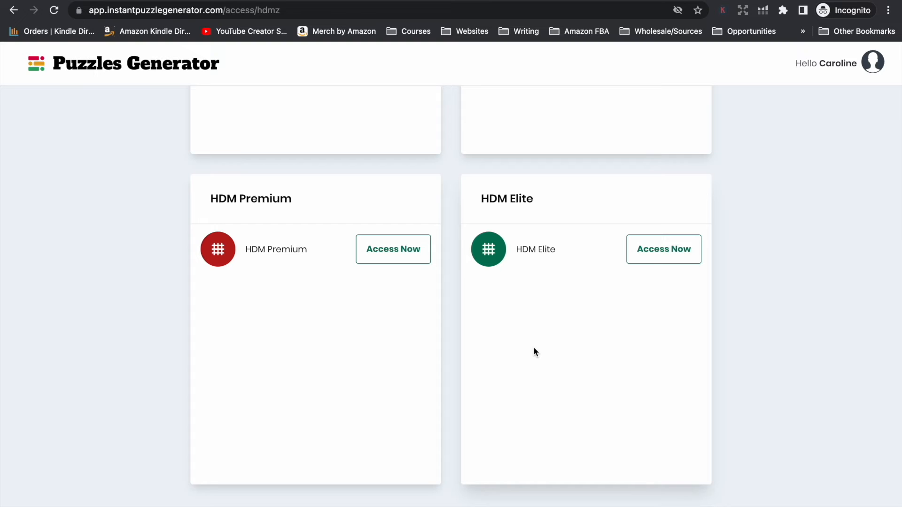
click(646, 254)
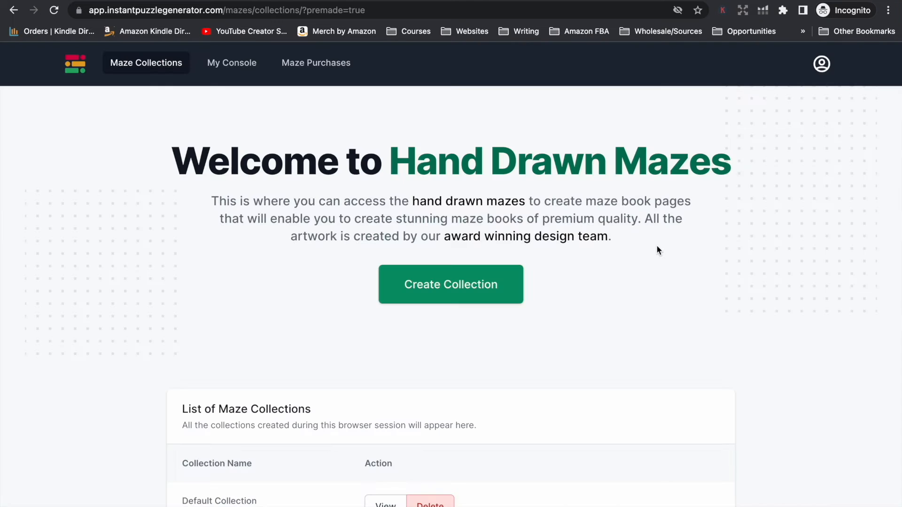
click(384, 501)
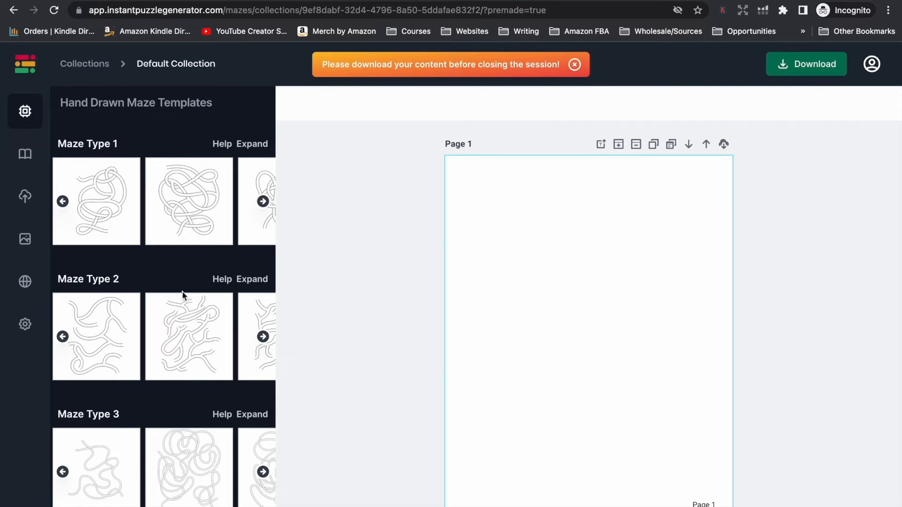
scroll(182, 292, down, 2)
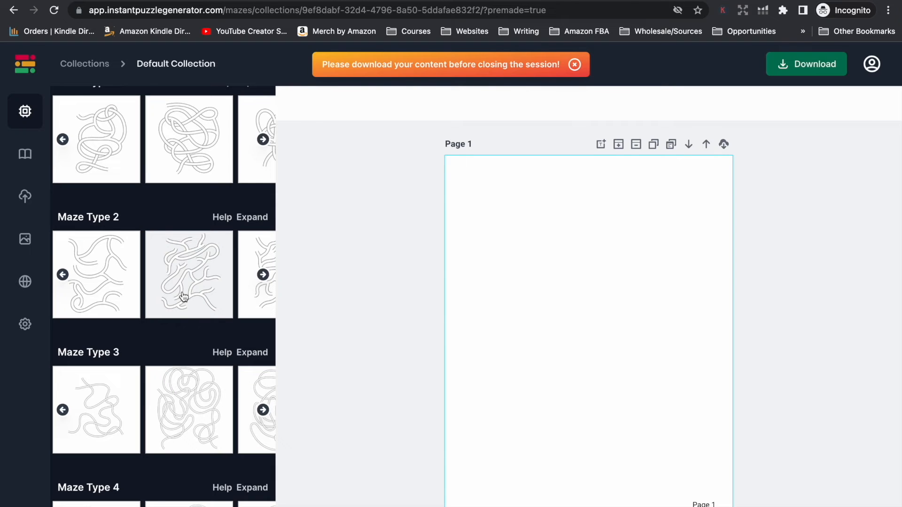
scroll(182, 332, down, 2)
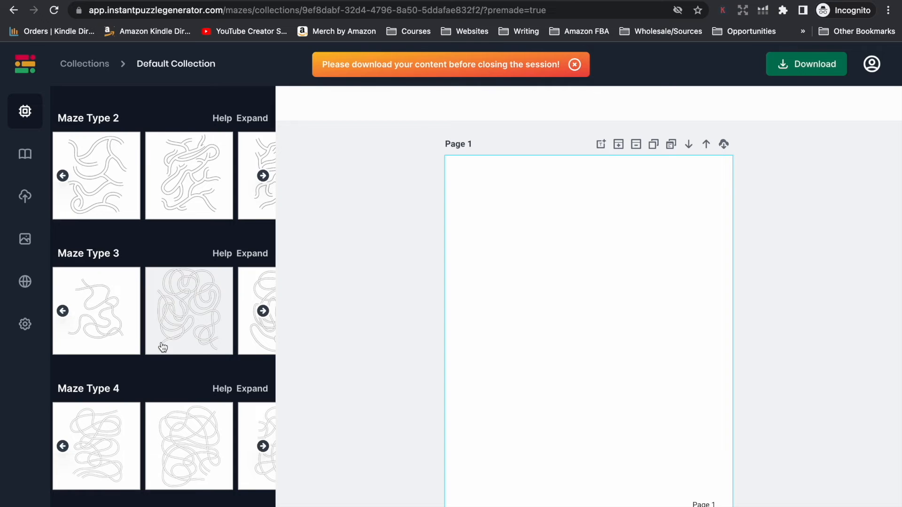
scroll(163, 347, up, 3)
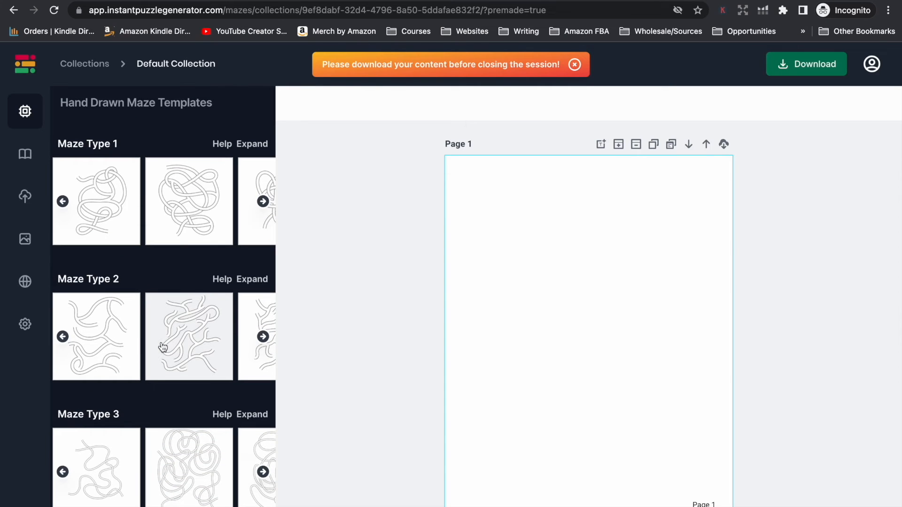